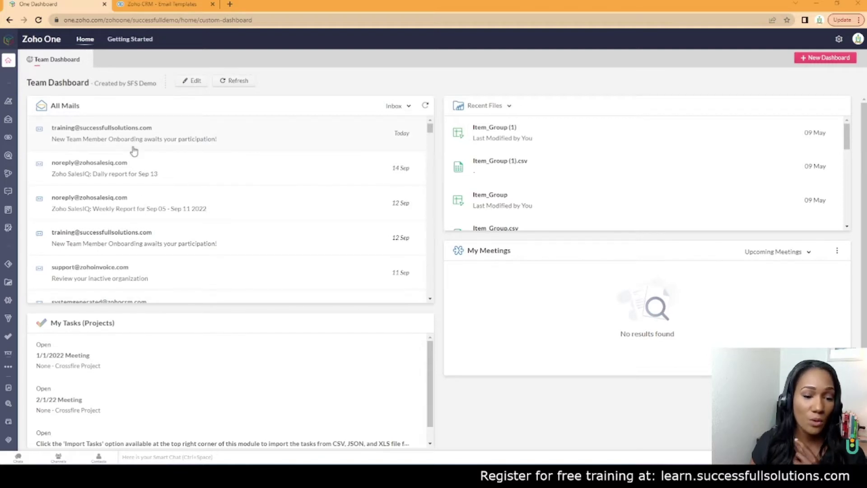
- Return to the Zoho One dashboard so the CRM home page with lead and deal widgets shows
click(169, 4)
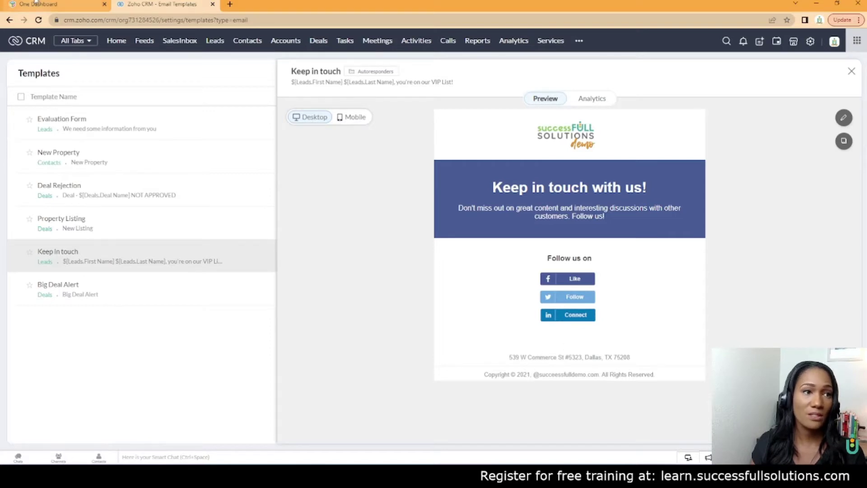
click(52, 3)
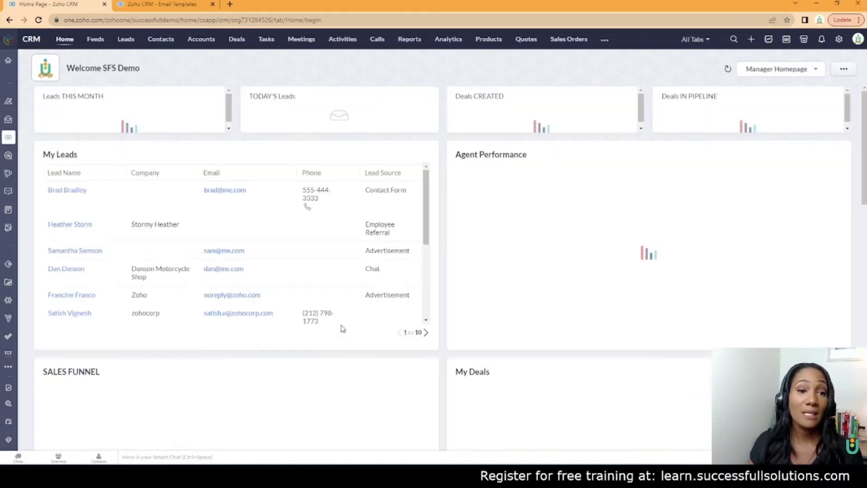
- Go to CRM Setup and choose Webforms under Developer Space
click(839, 39)
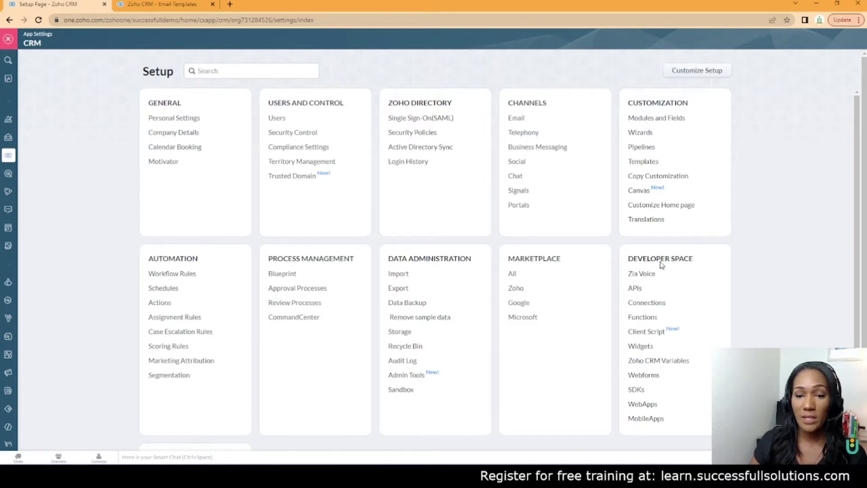
click(649, 377)
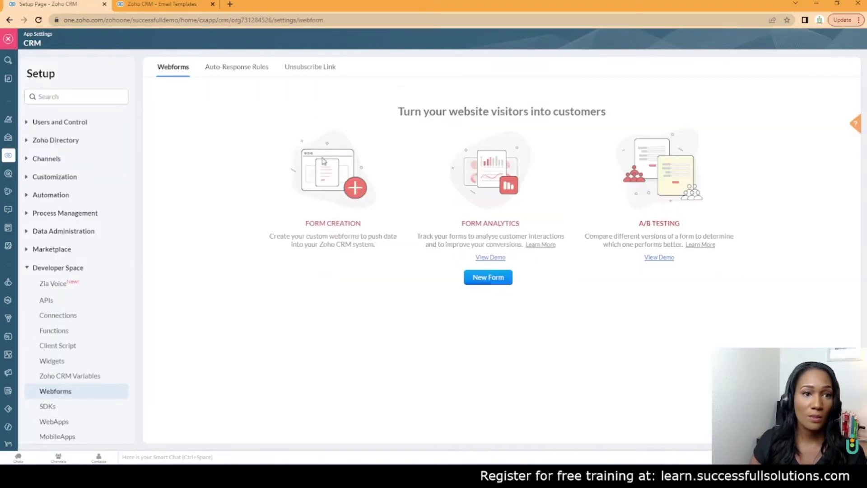
- On the Unsubscribe Link tab, dismiss the intro notice and start a new unsubscribe link
click(310, 68)
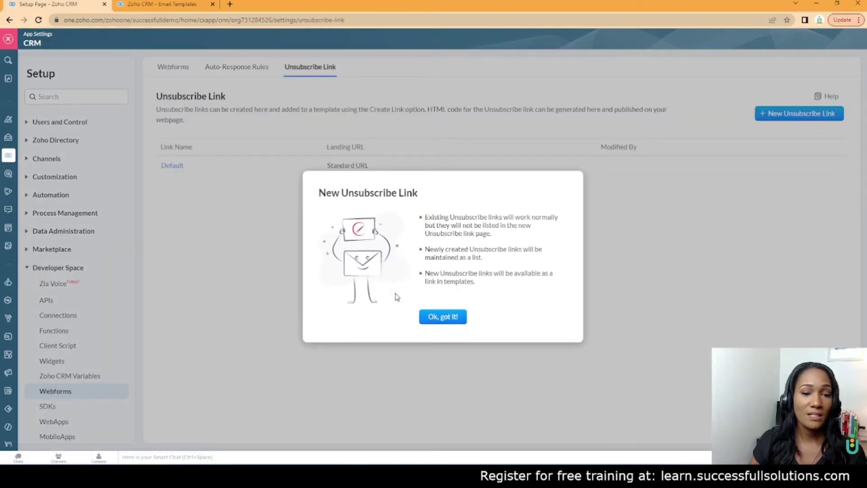
click(436, 319)
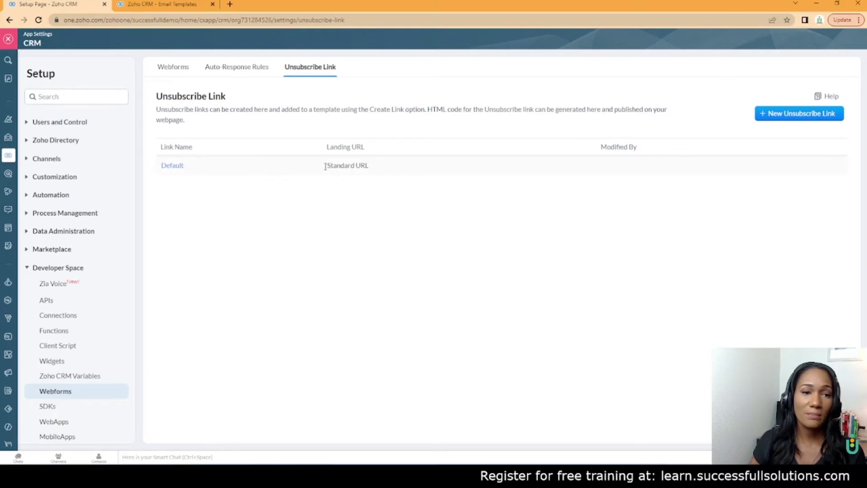
click(780, 114)
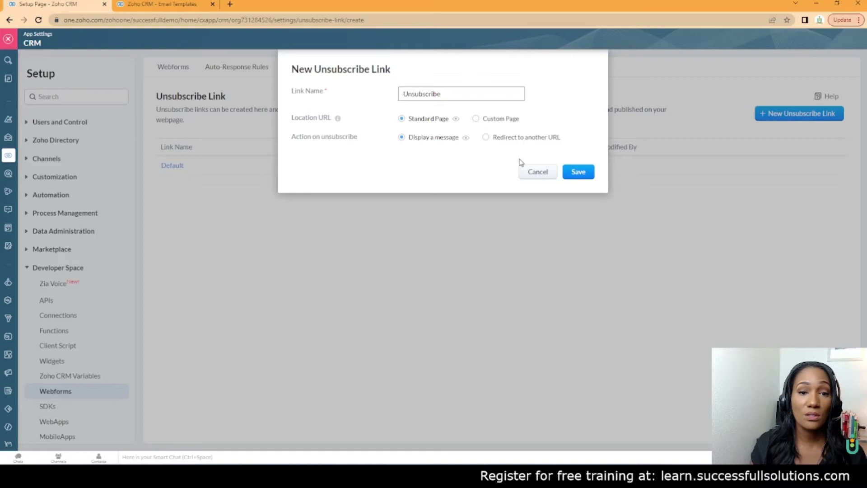
- Save the new 'Unsubscribe' link, note the template-link tip, and return to Email Templates
click(575, 174)
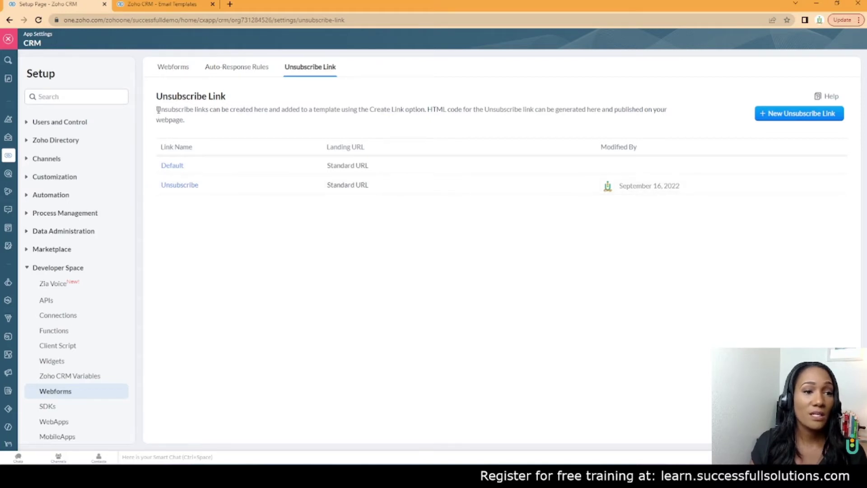
drag(158, 110, 428, 110)
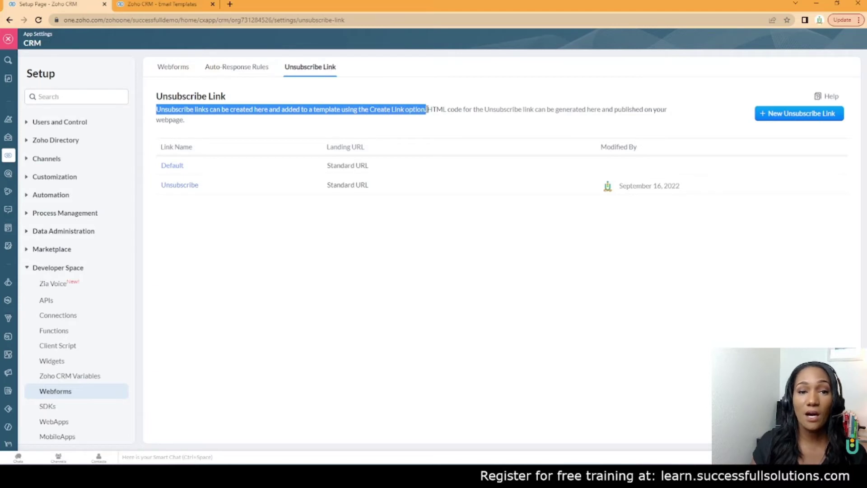
click(140, 3)
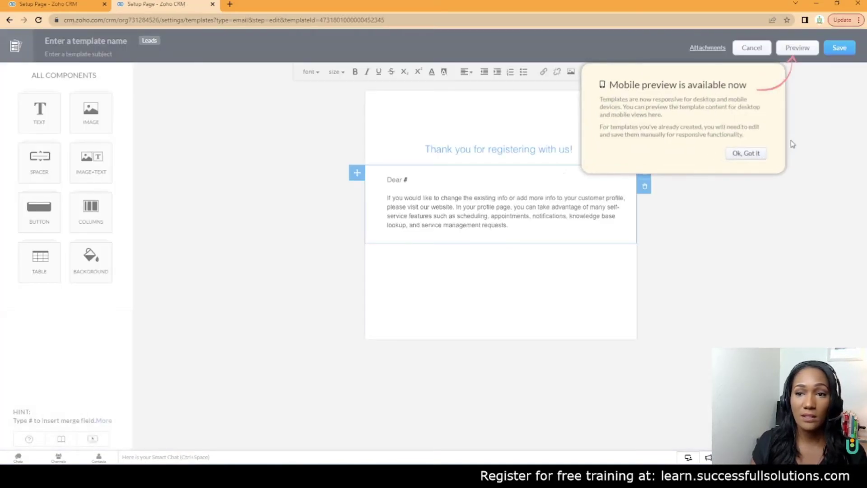
- Append '| Unsubscribe' after the footer address line and select the word Unsubscribe
click(759, 155)
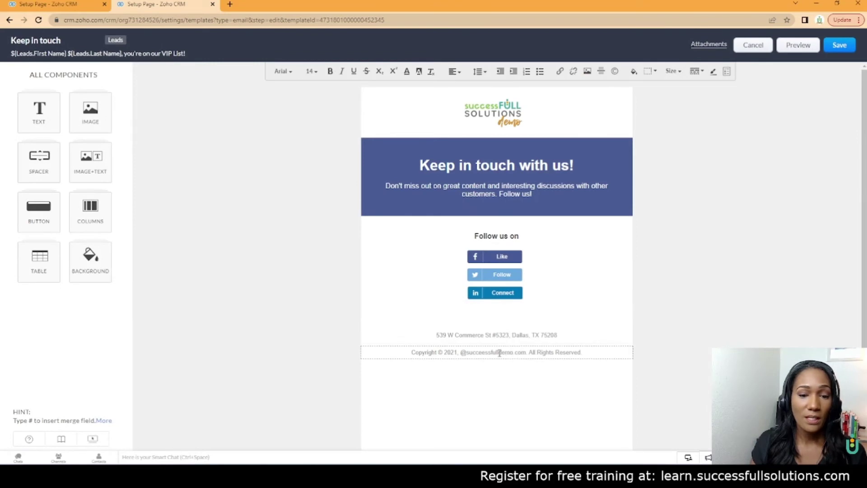
click(587, 335)
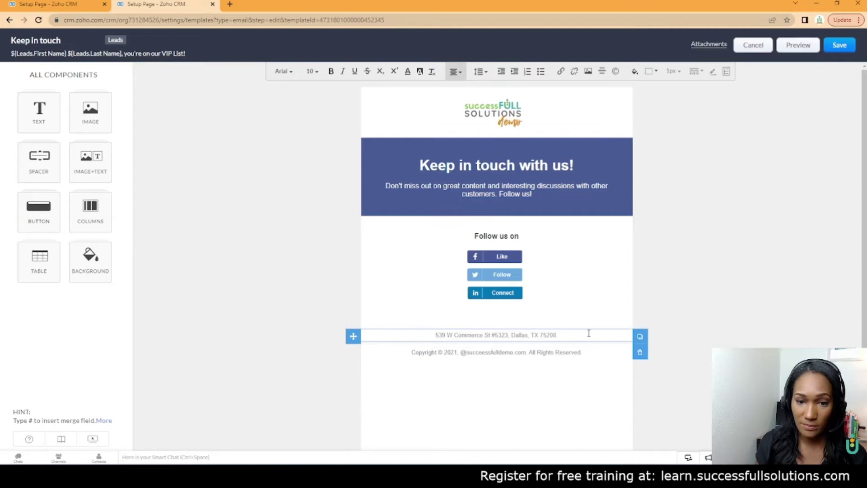
text(| )
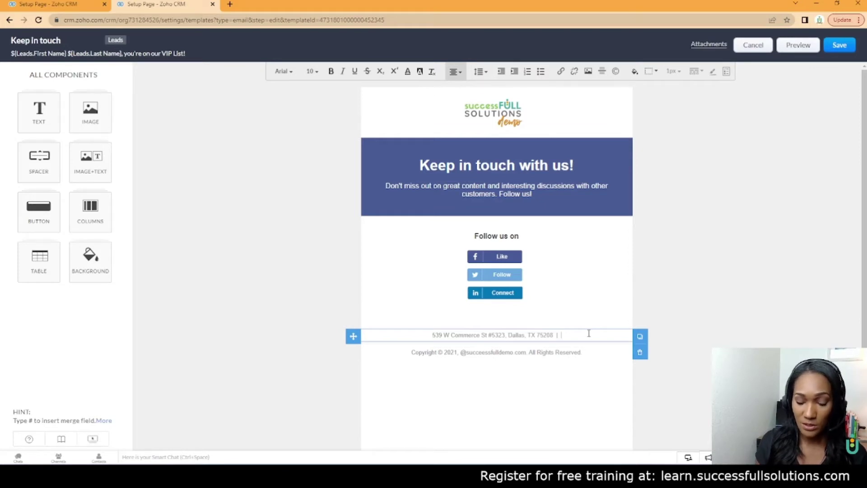
text(Unsu)
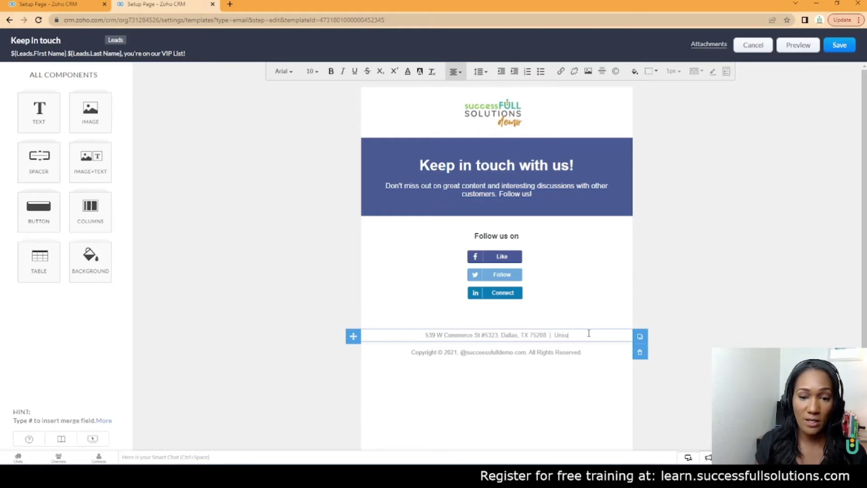
text(bscribe)
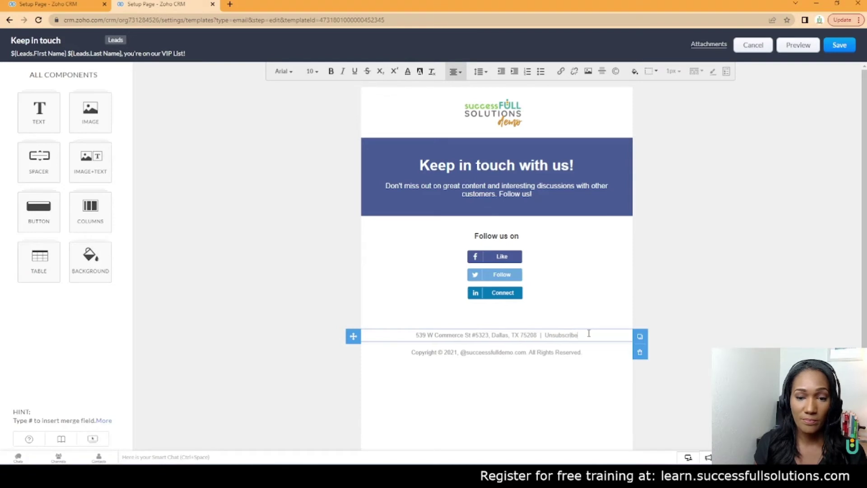
double_click(567, 334)
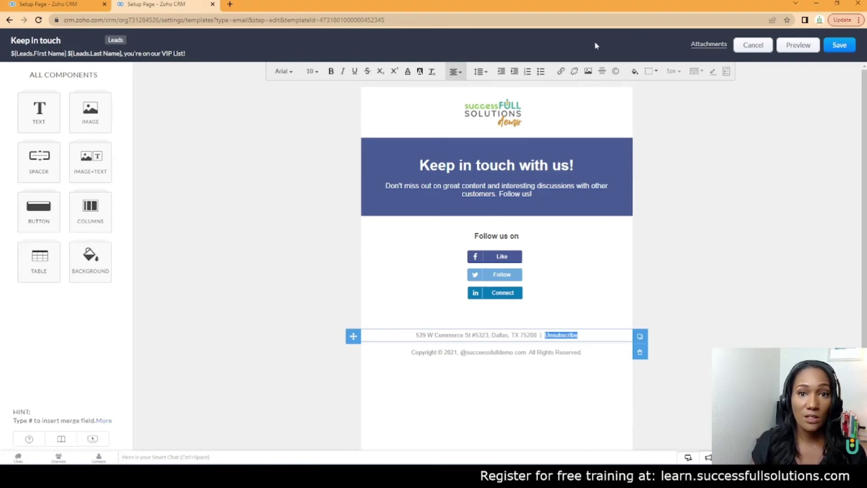
- Link the footer word 'Unsubscribe' to the 'Unsubscribe' link using link type Unsubscribe Link
click(562, 72)
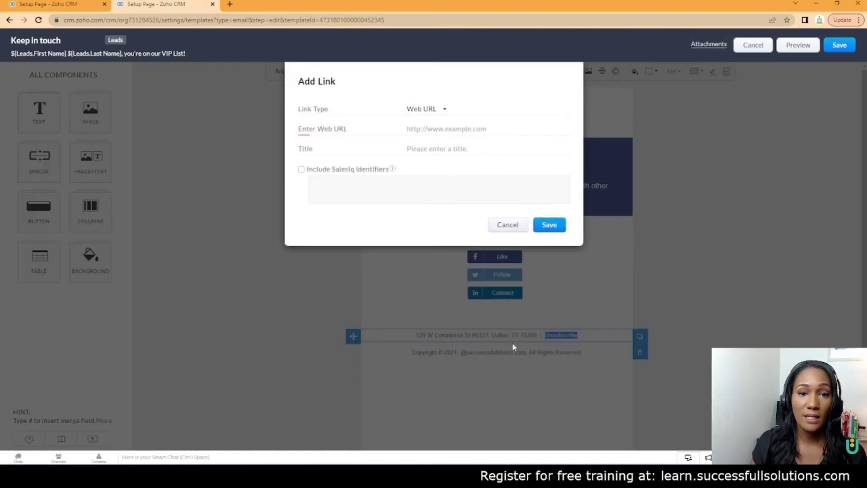
click(425, 109)
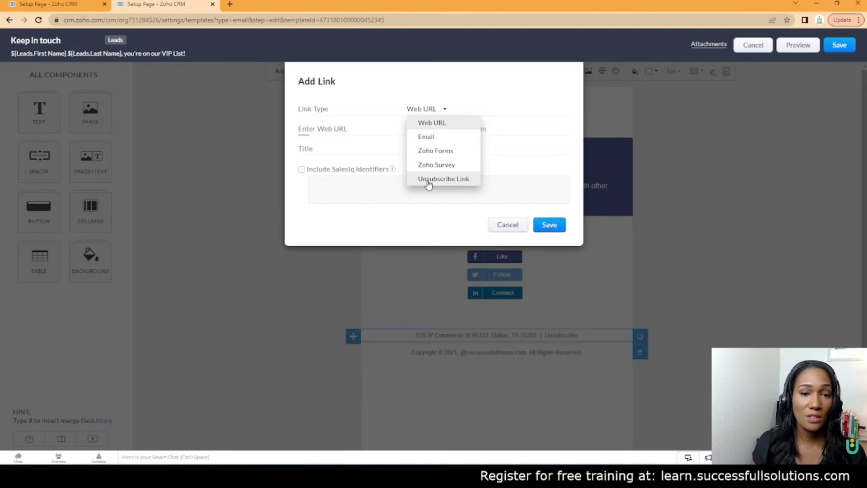
click(450, 180)
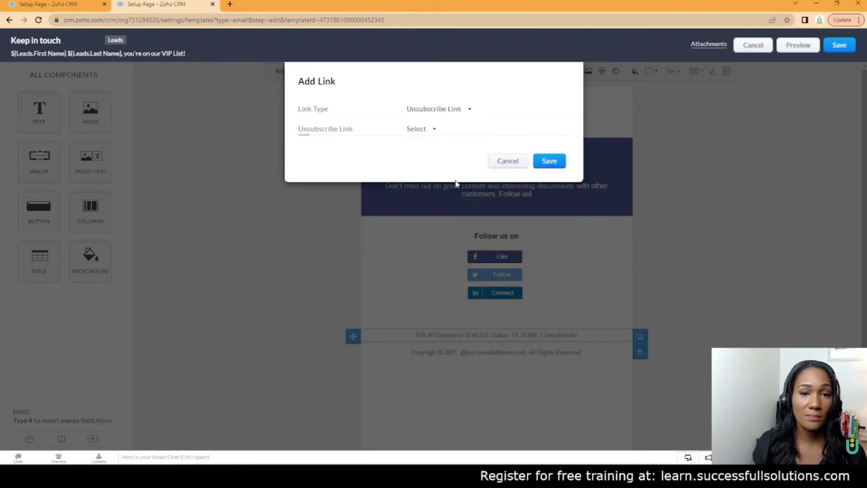
click(427, 131)
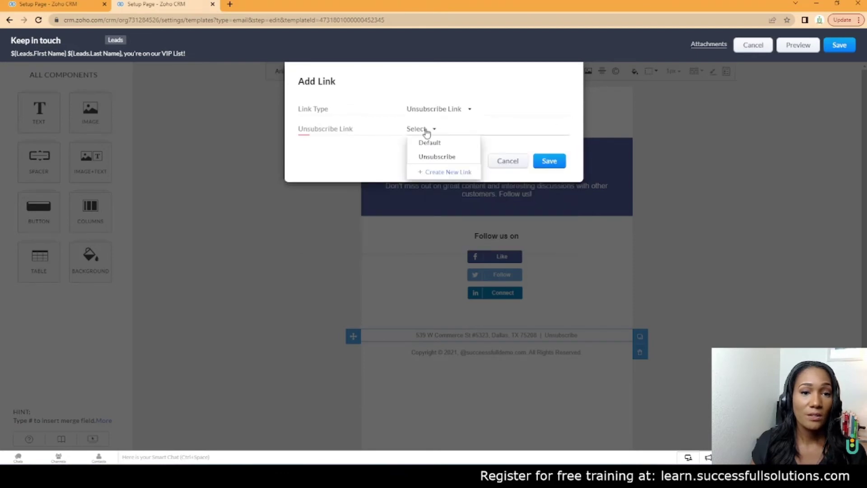
click(433, 157)
click(548, 160)
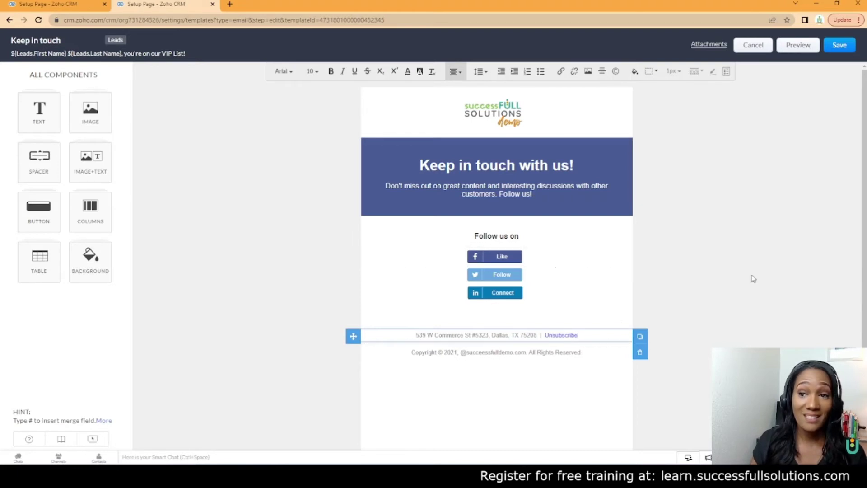
- Save the Keep in touch template as version V2 with the comment 'k'
click(841, 47)
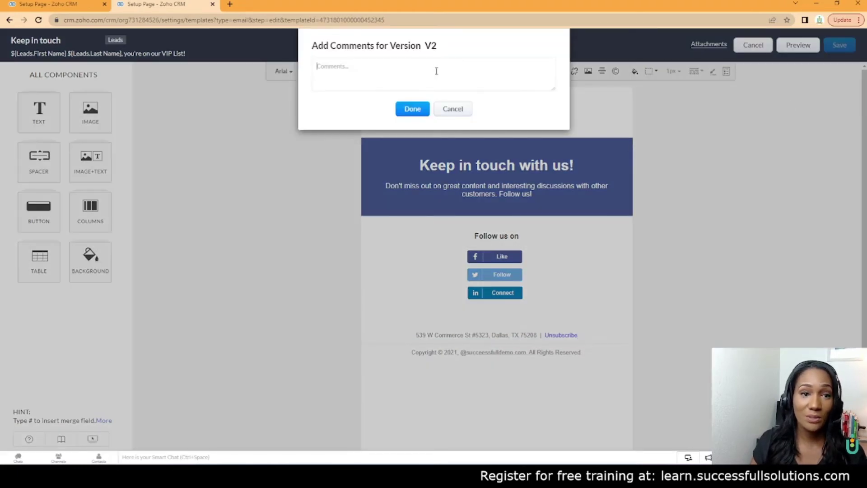
text(kf)
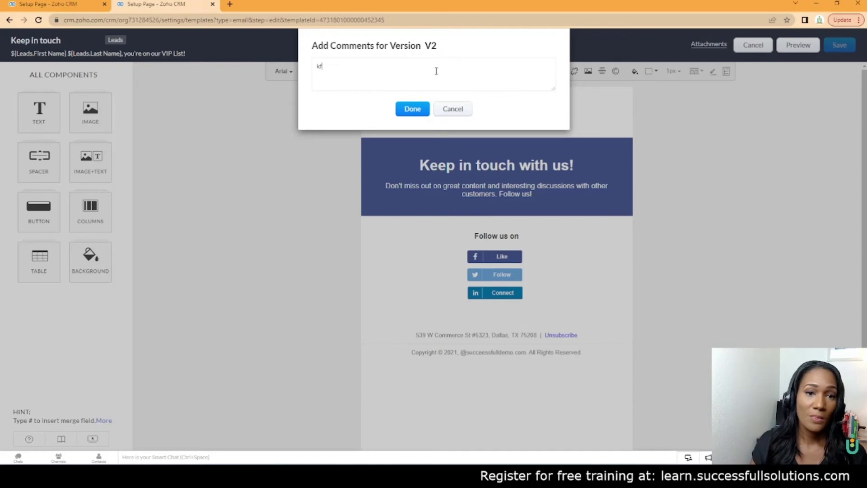
click(404, 111)
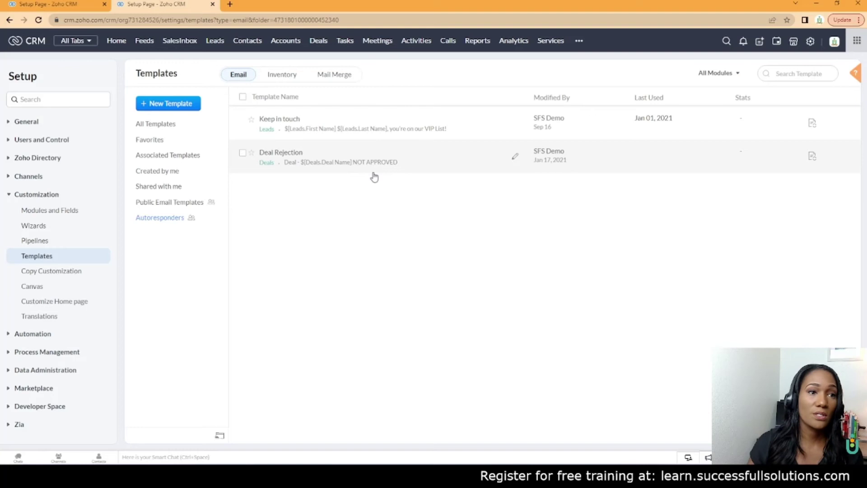
- Open a lead from Leads and cancel an edit of its Email Opt Out field, leaving it unticked
click(221, 44)
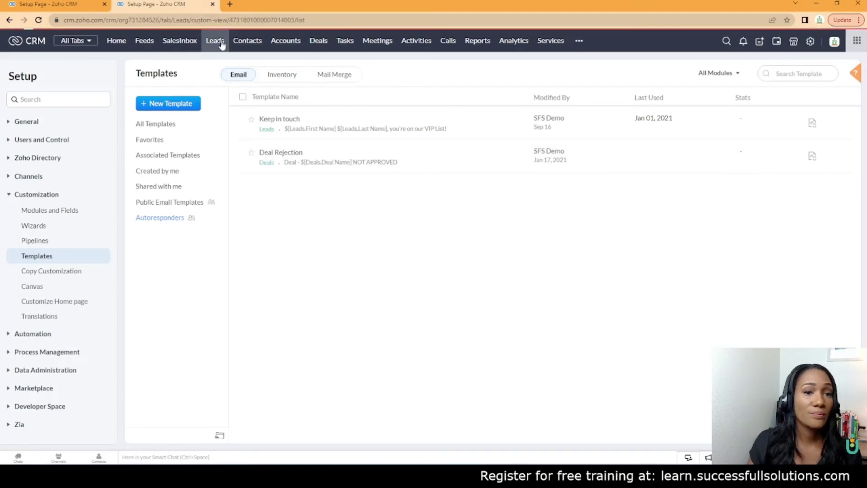
click(244, 126)
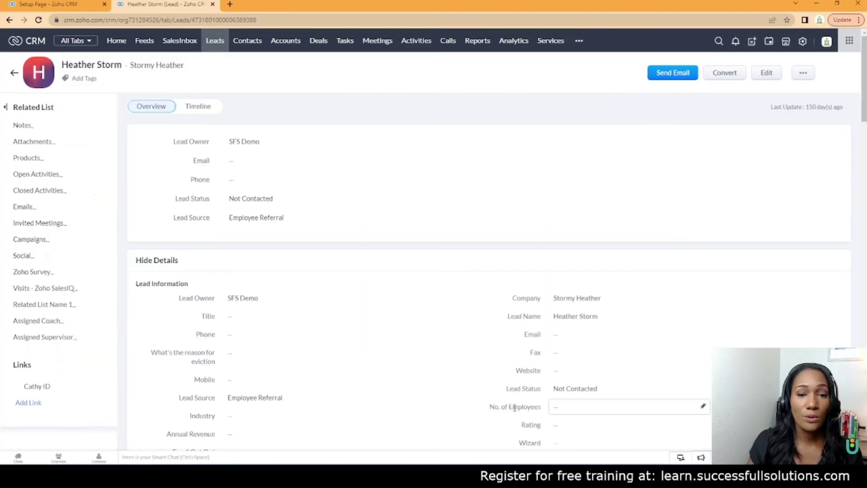
scroll(518, 317, down, 2)
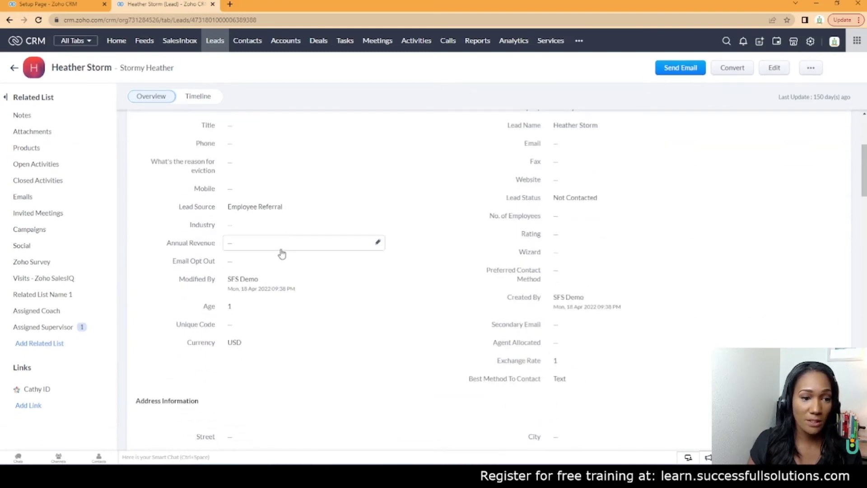
click(244, 263)
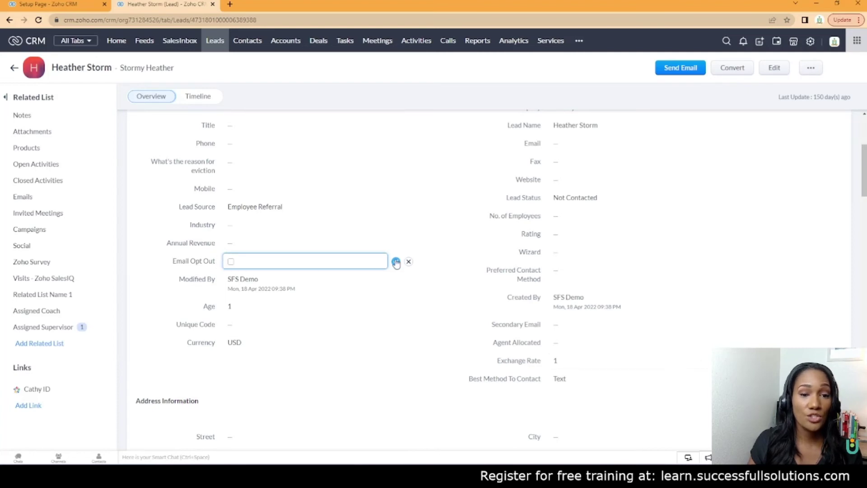
click(409, 261)
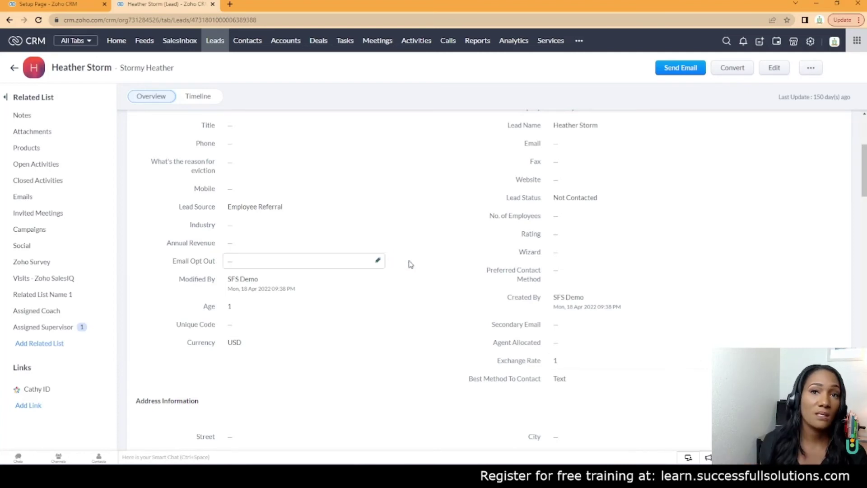